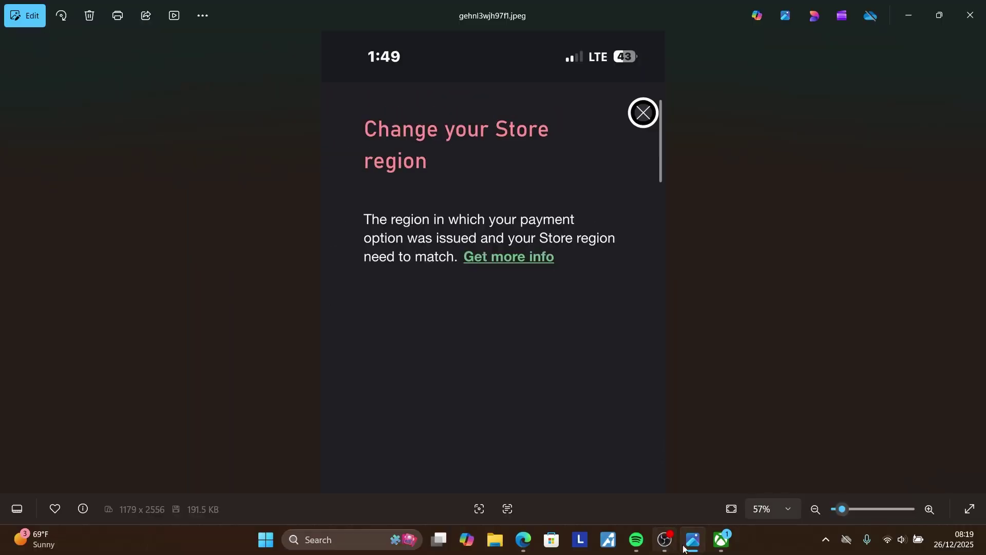
- Glance over the Xbox app home page, then bring up the Store Region guide in the browser's Google Docs tab
click(715, 548)
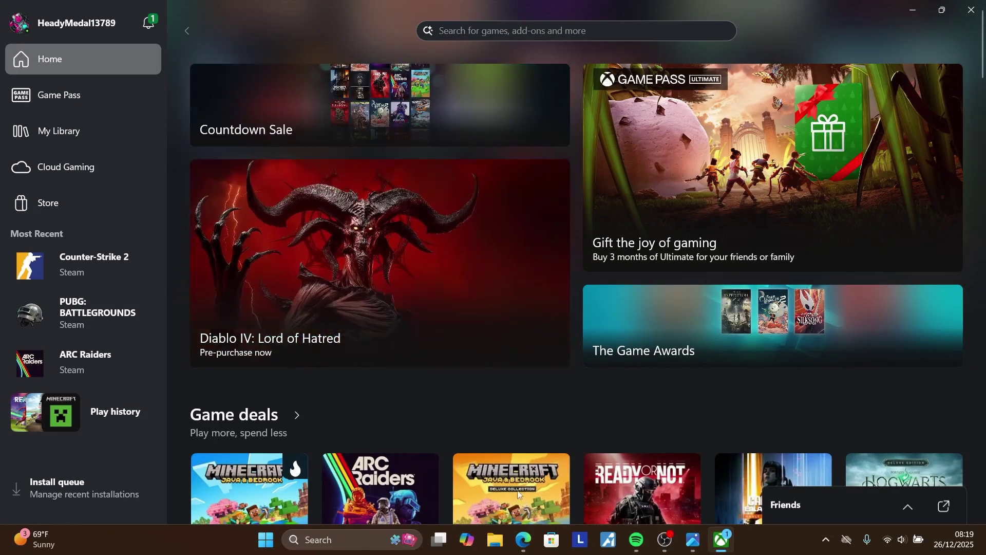
click(515, 535)
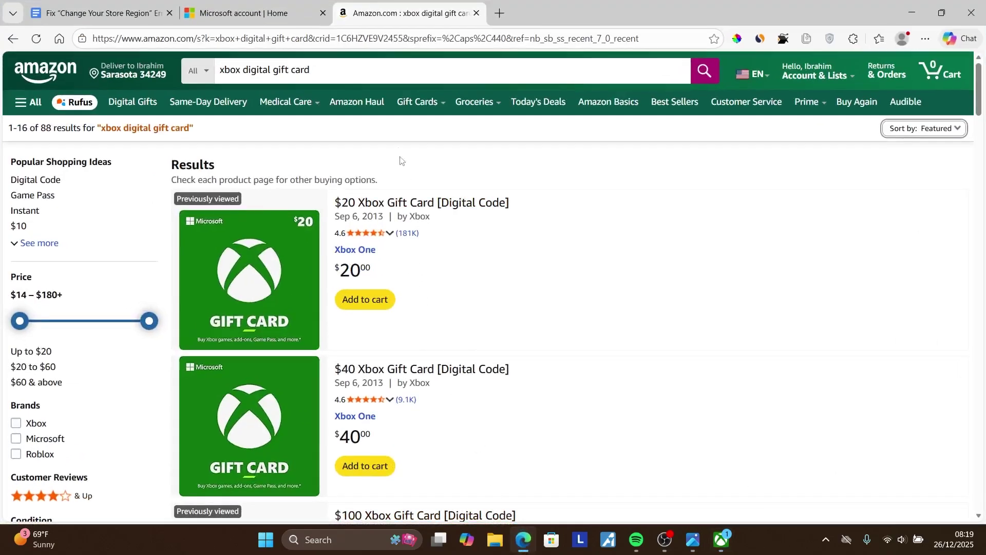
click(103, 13)
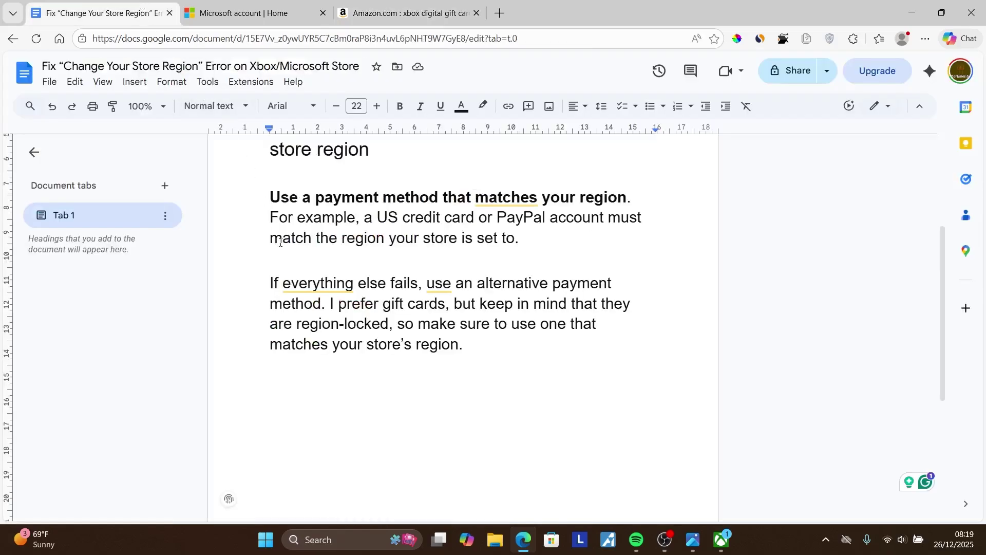
- Put the guide in Viewing mode and highlight the region-mismatch cause and payment-method matching paragraphs
scroll(280, 243, up, 4)
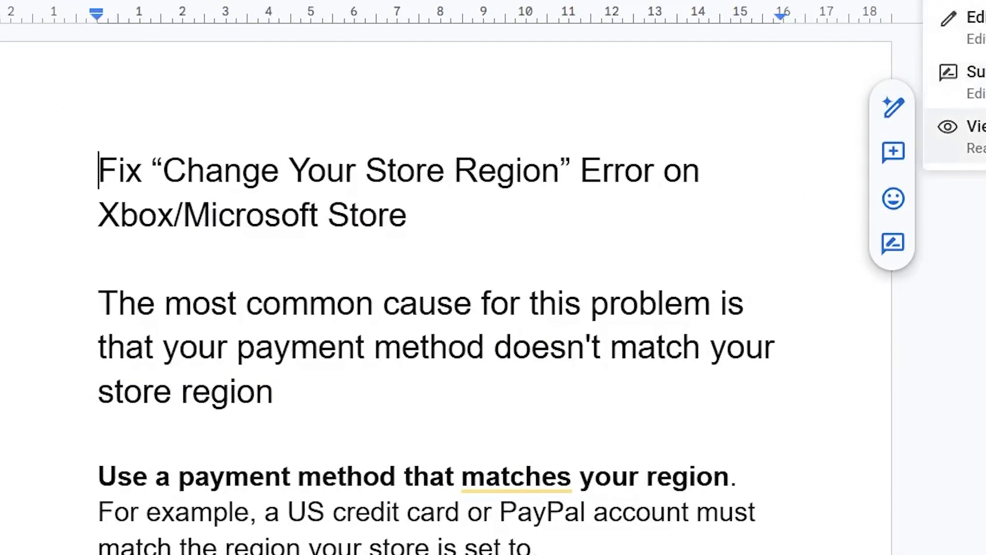
click(948, 136)
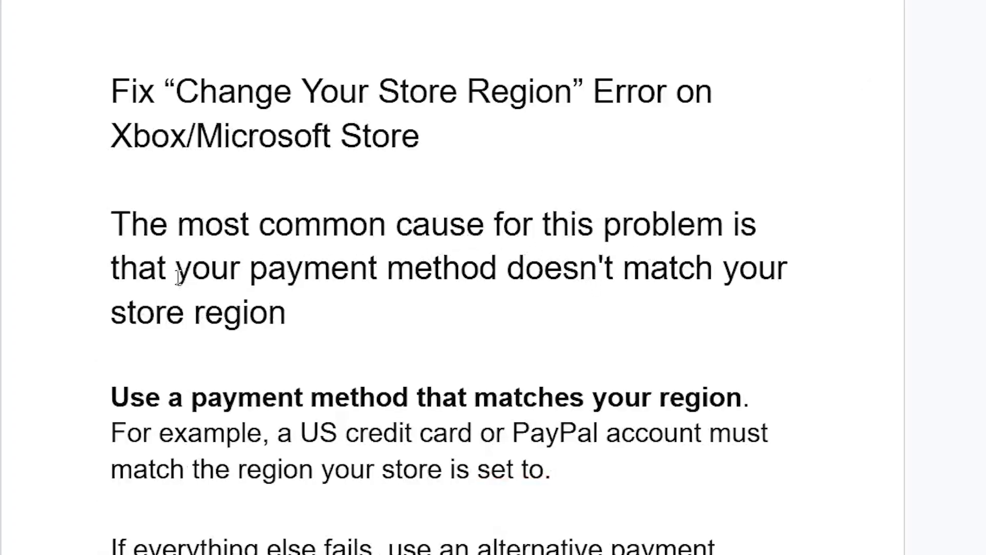
drag(286, 321, 85, 224)
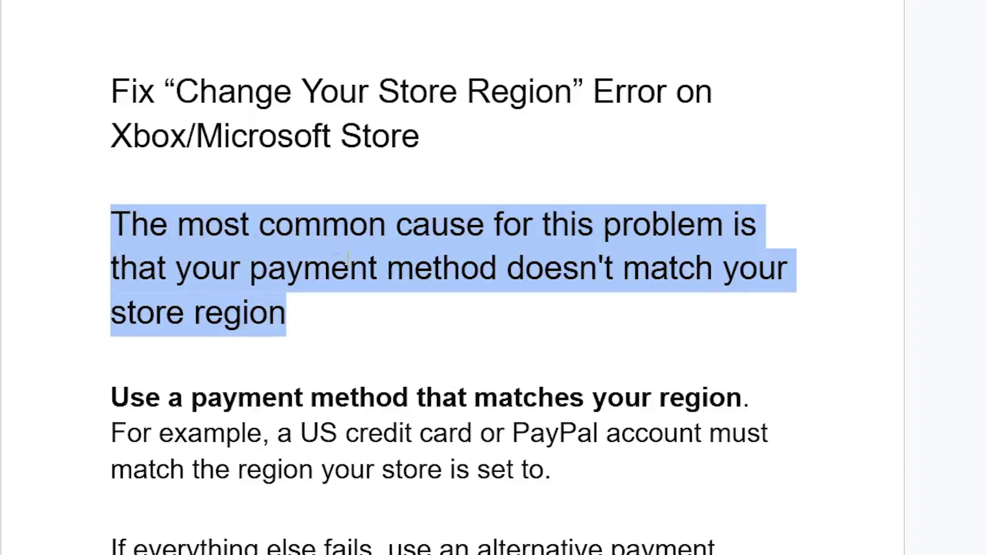
scroll(521, 259, down, 2)
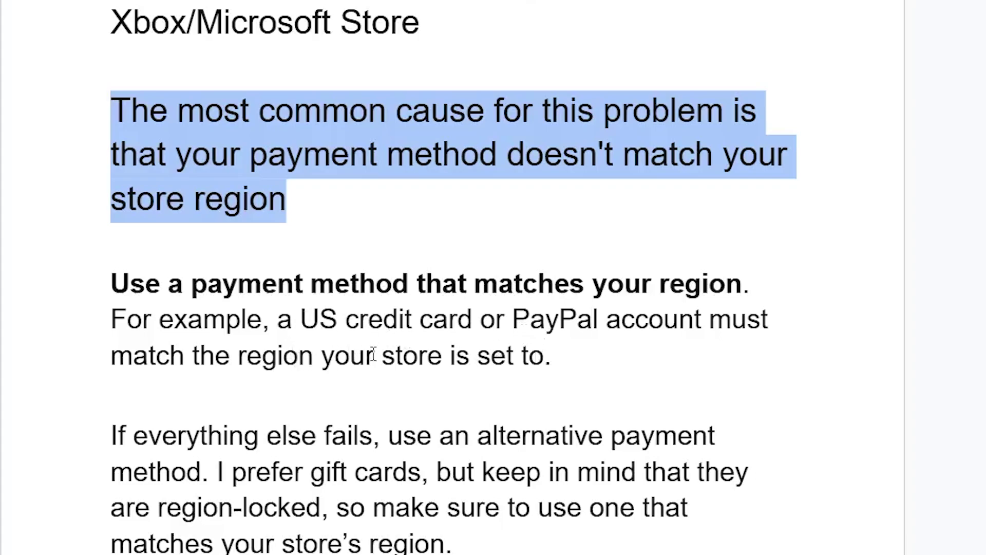
drag(573, 363, 118, 302)
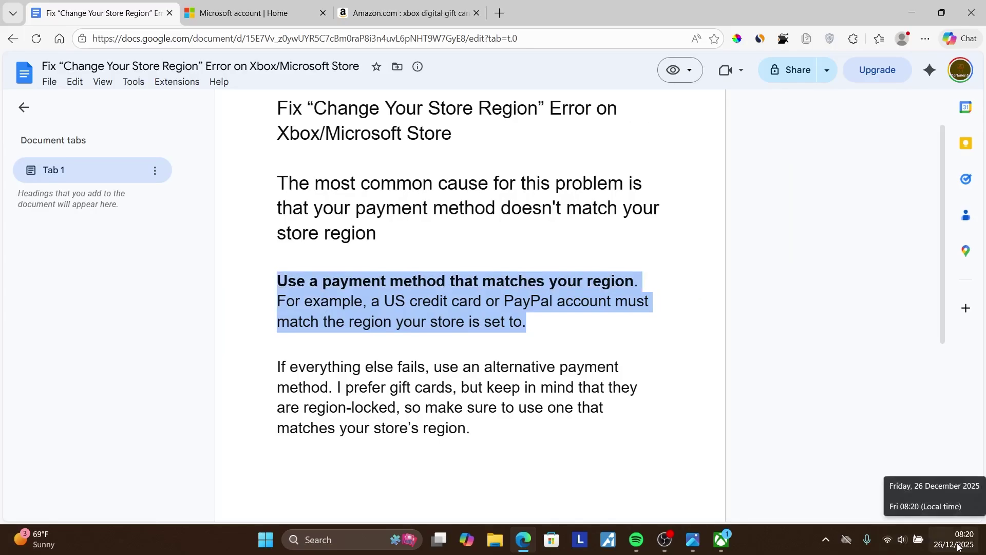
right_click(958, 547)
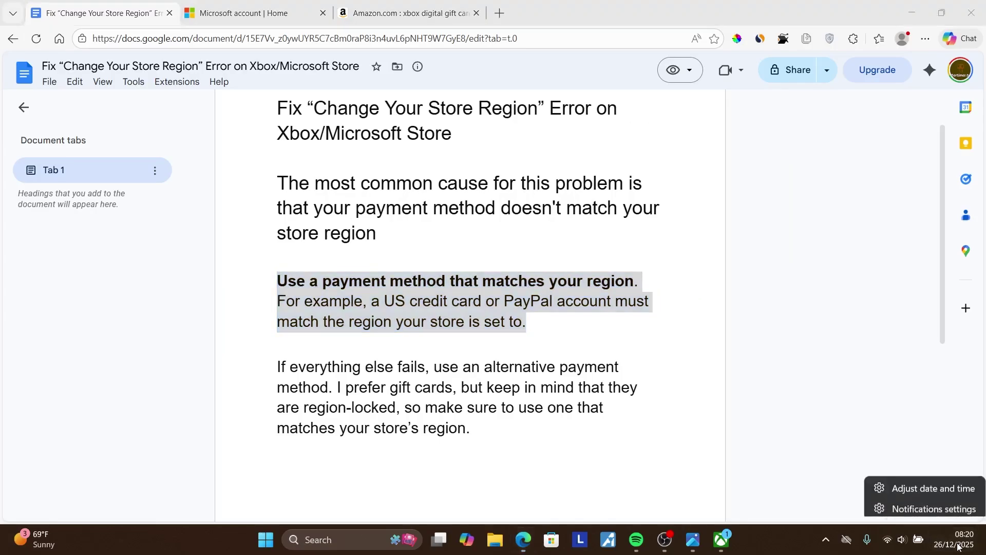
click(930, 484)
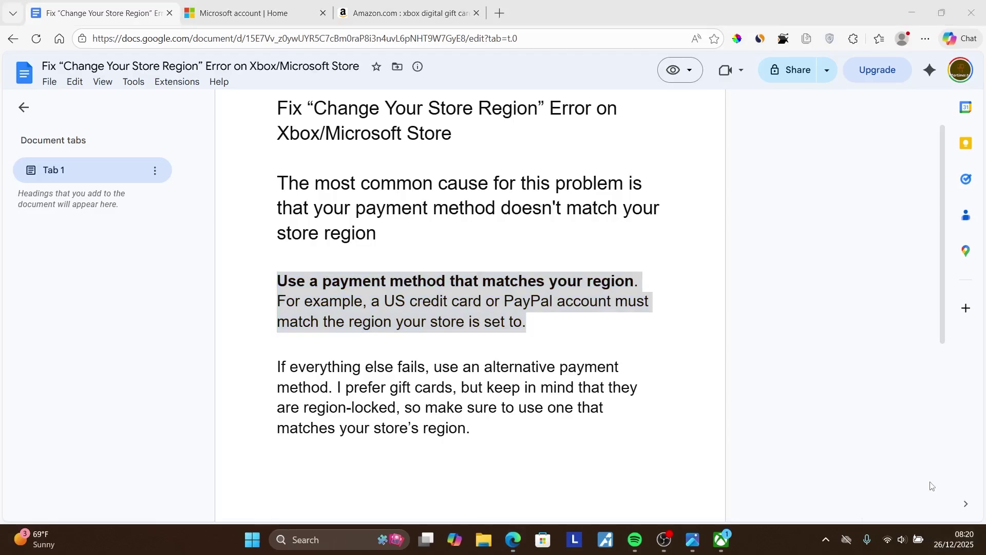
scroll(496, 272, down, 5)
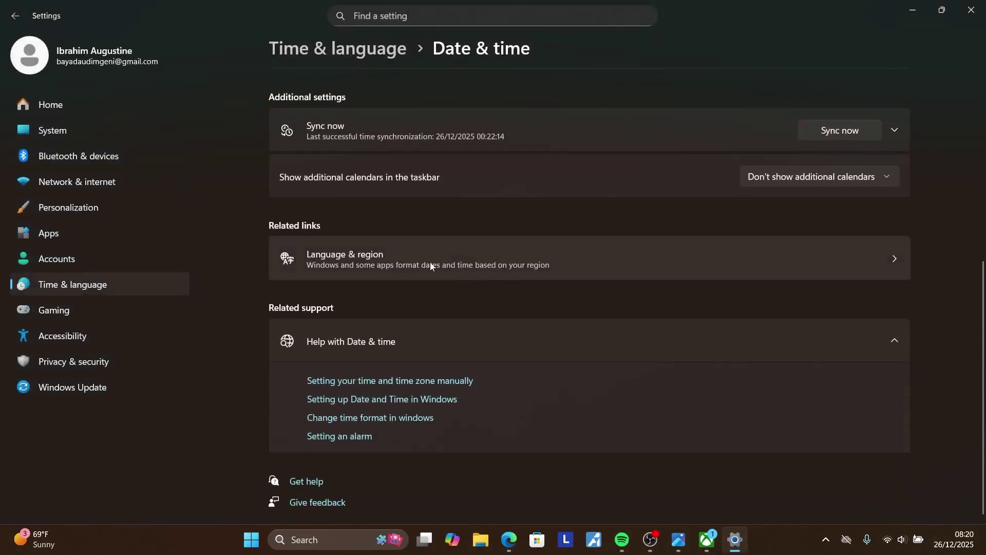
click(430, 264)
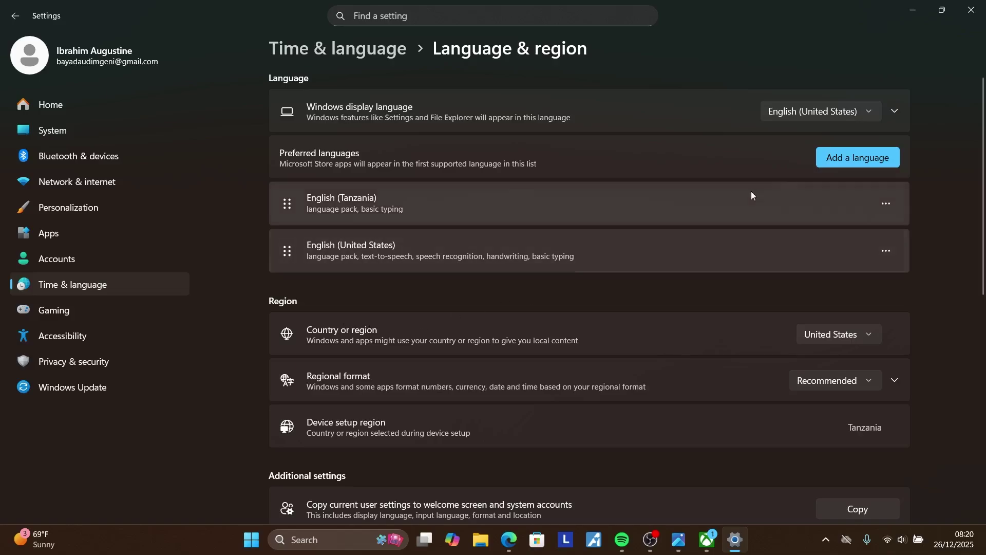
click(970, 9)
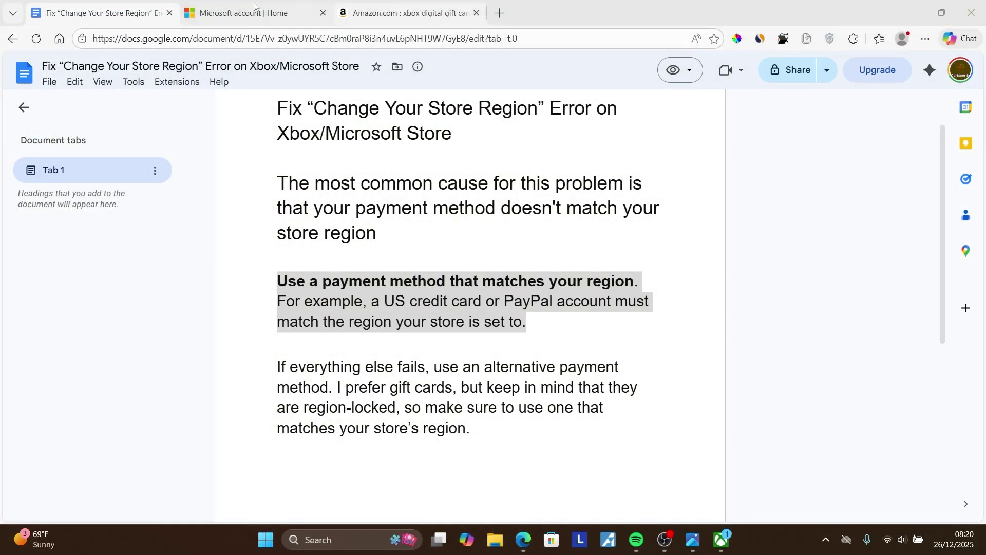
- Open My profile in Microsoft account and scroll to Country or region: United States
click(253, 7)
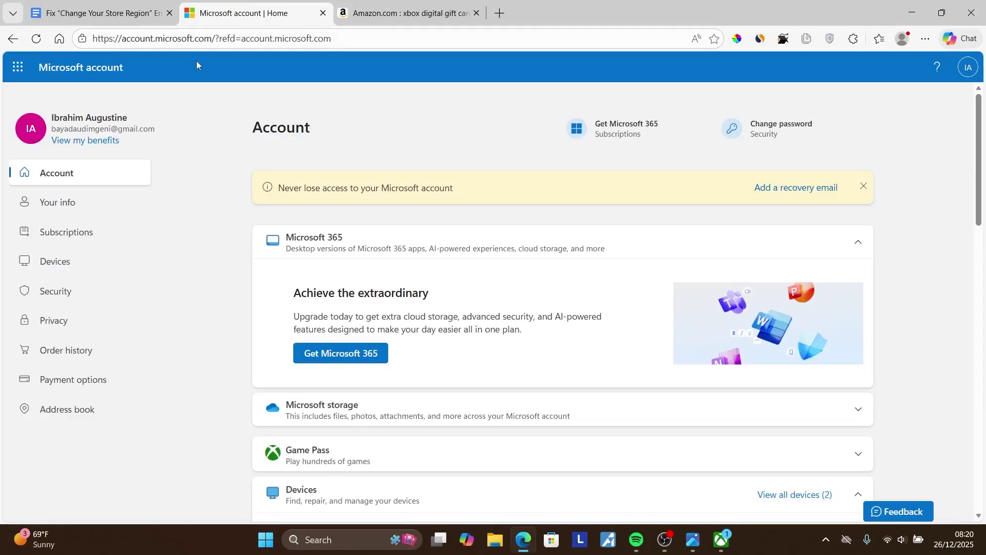
click(966, 78)
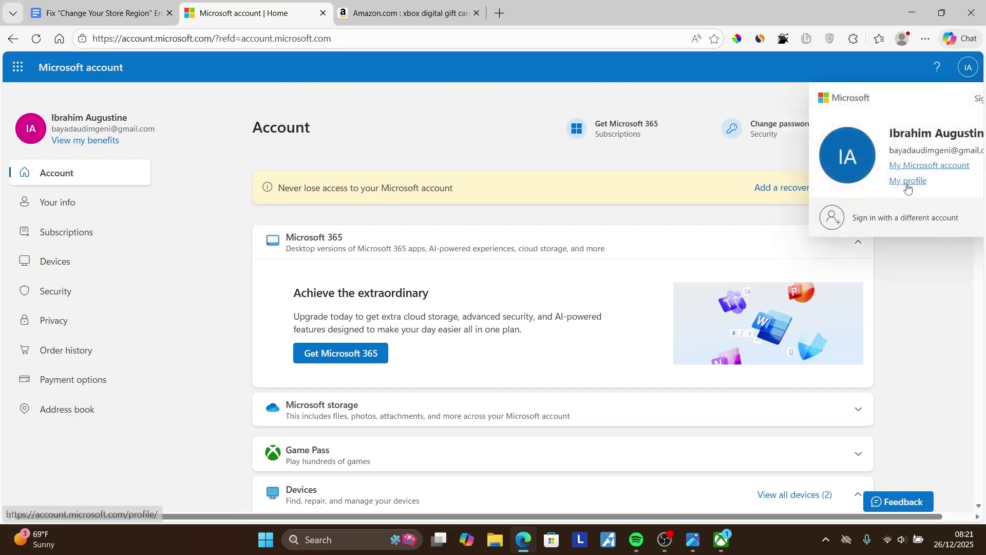
click(907, 181)
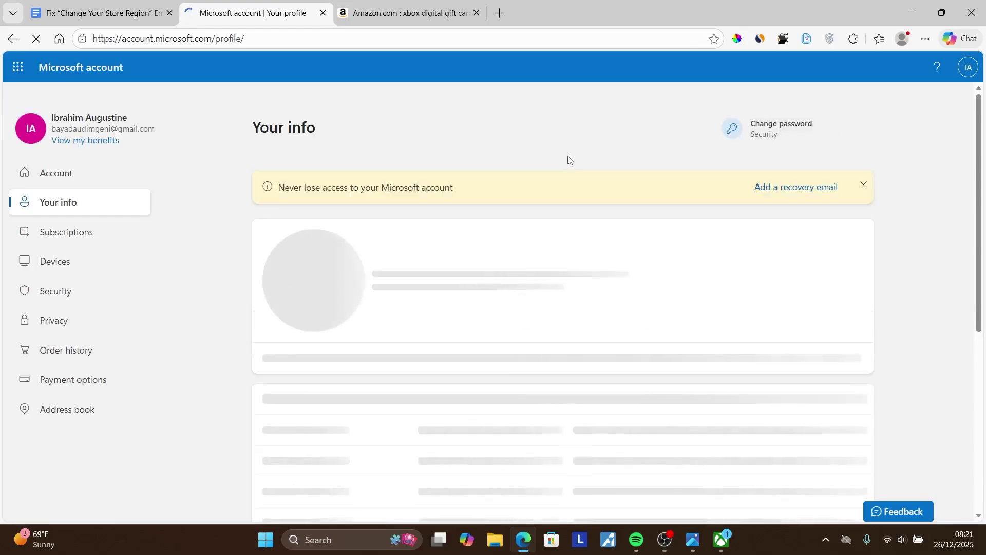
scroll(571, 227, down, 2)
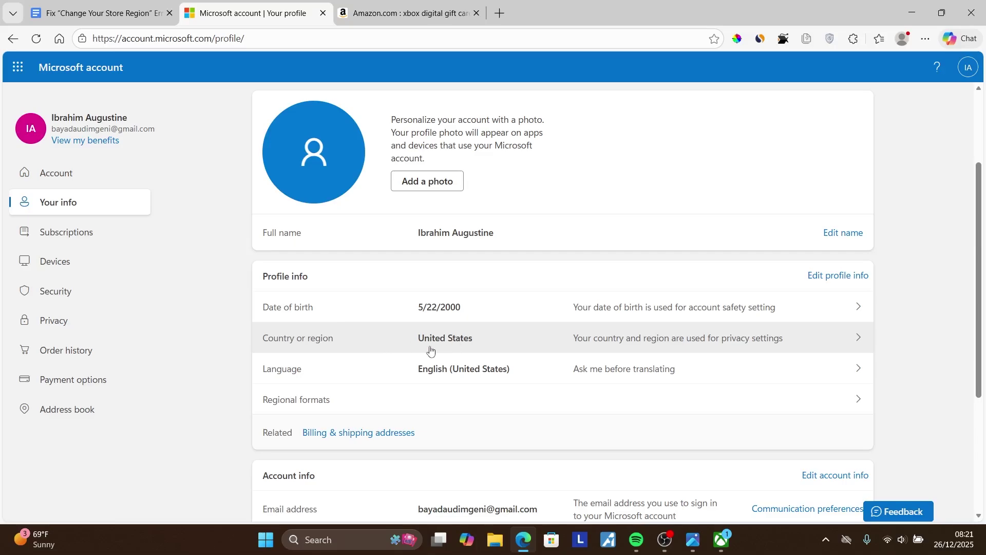
scroll(430, 350, down, 3)
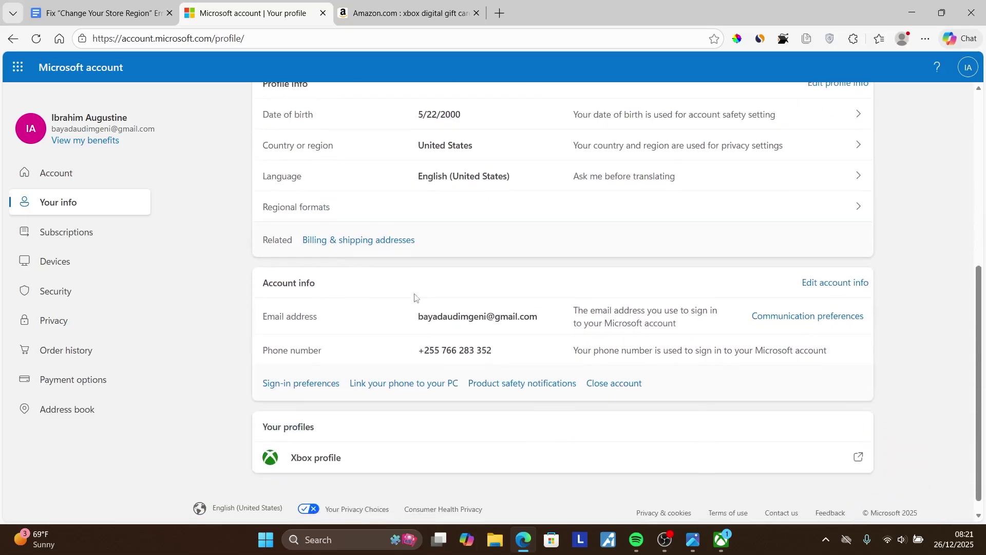
- Open Billing & shipping addresses, compare with the region error screenshot, and return to the Address book
click(384, 242)
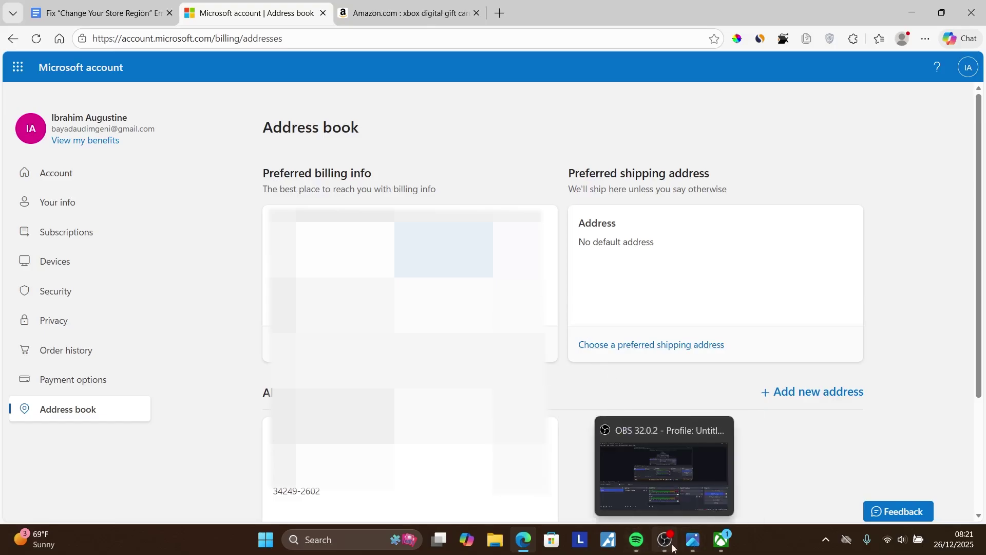
click(692, 540)
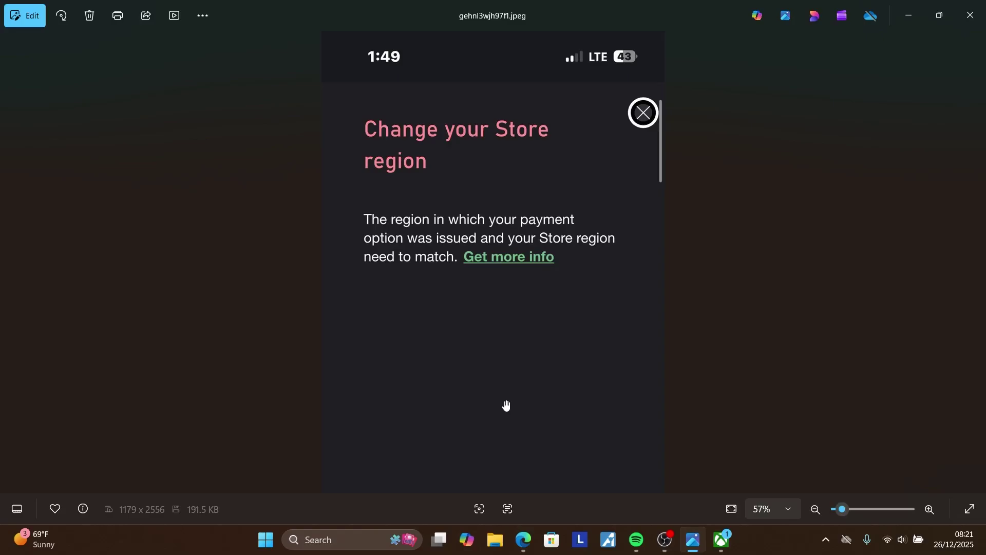
click(523, 540)
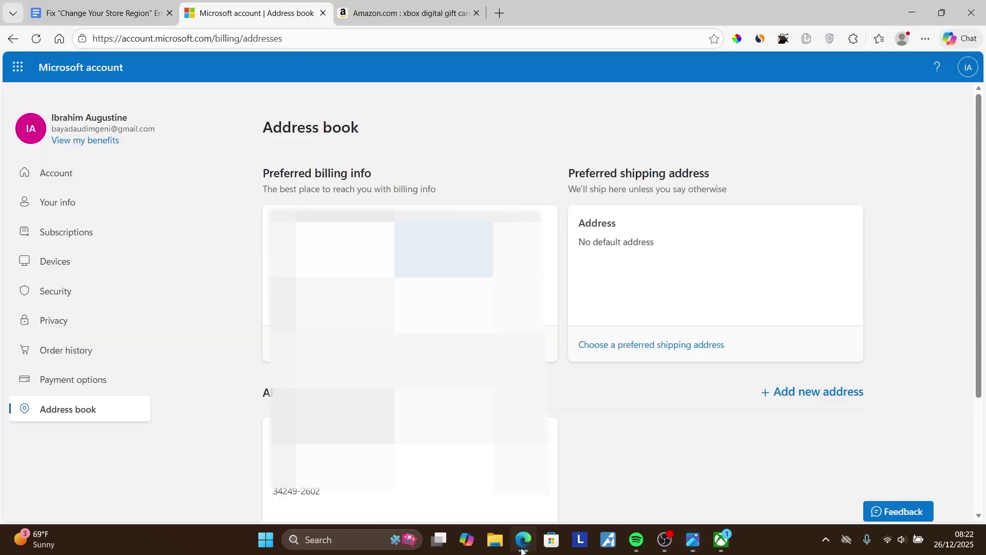
- Open the $20 Xbox Gift Card [Digital Code] listing on Amazon and review its US-only note
click(131, 11)
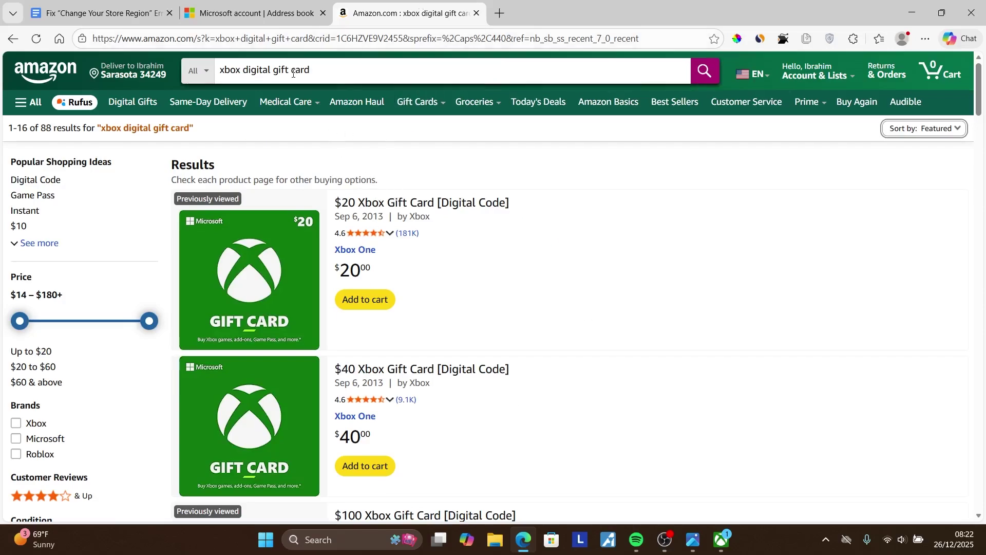
click(414, 201)
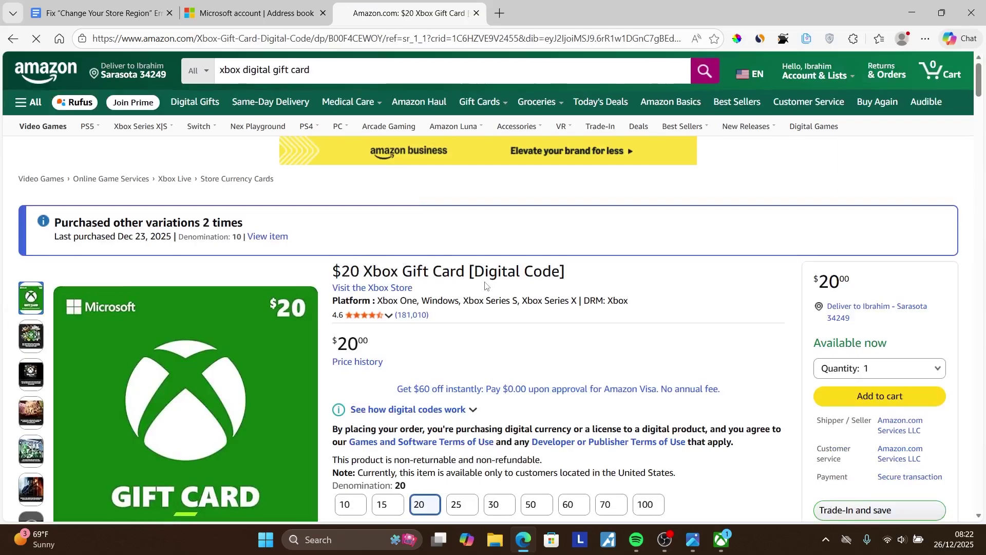
scroll(485, 283, down, 3)
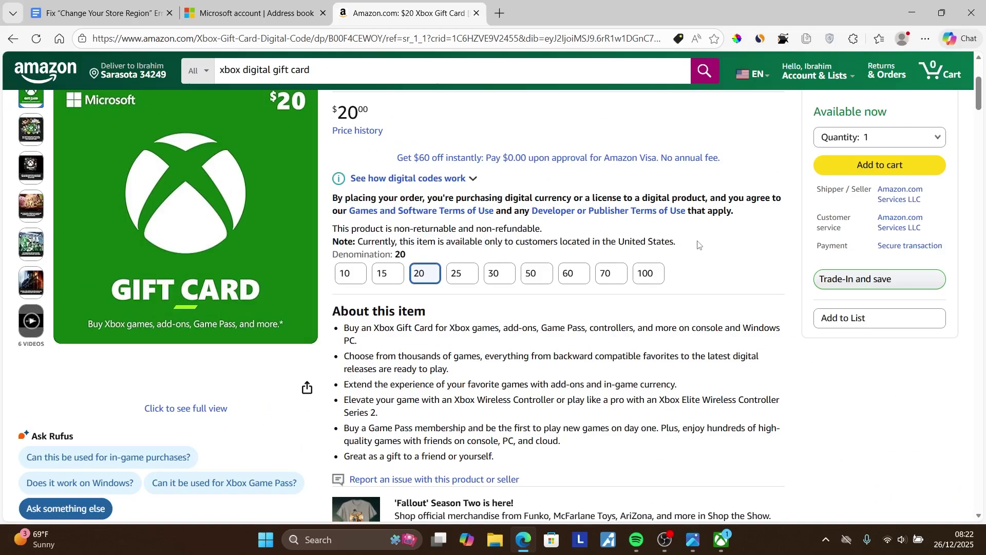
scroll(668, 251, up, 5)
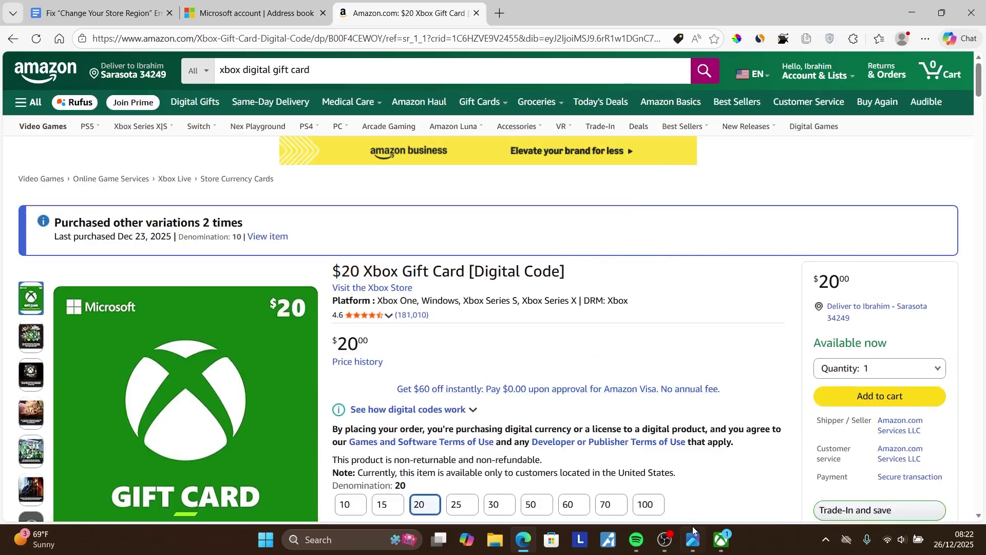
click(694, 542)
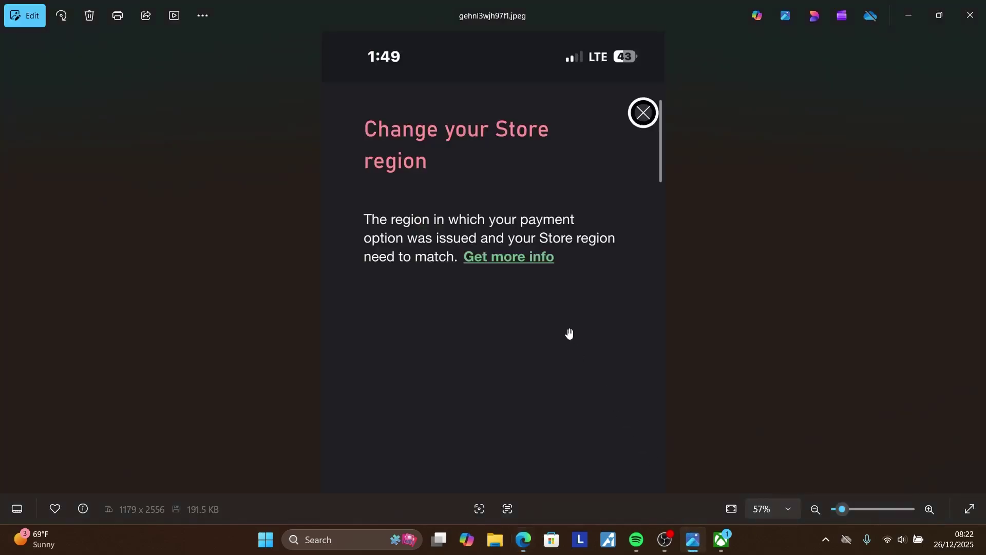
click(533, 551)
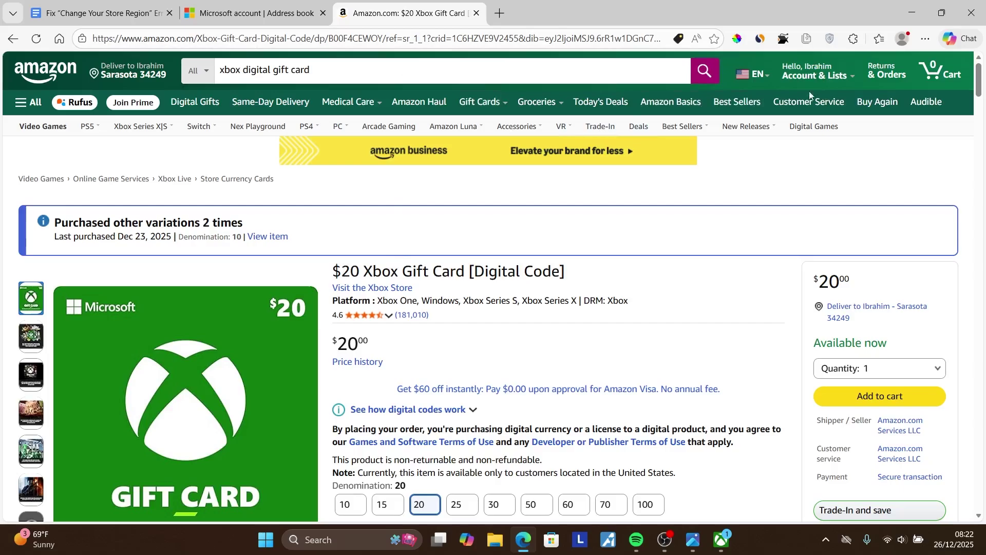
- Change Amazon's website country/region from Amazon.com to India and go to amazon.in
click(765, 77)
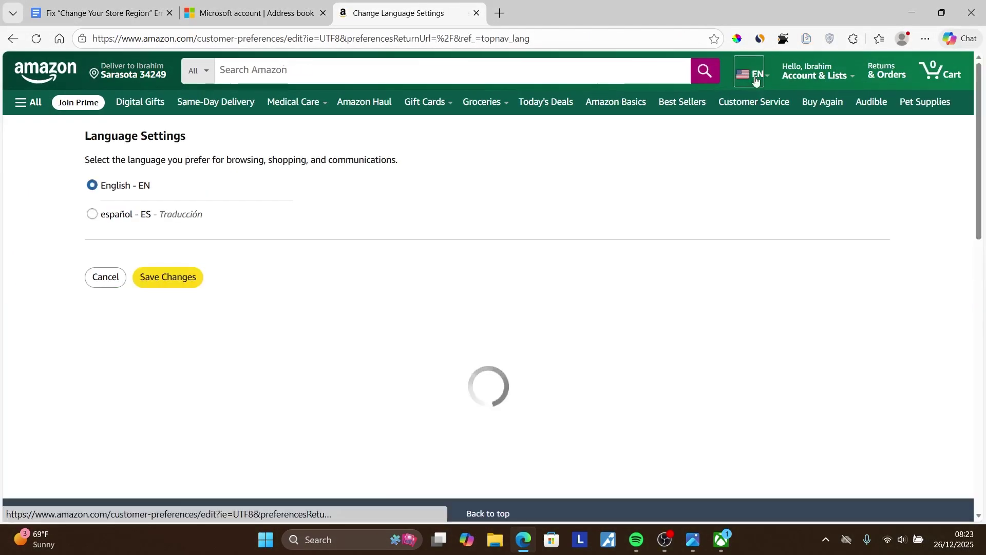
click(755, 75)
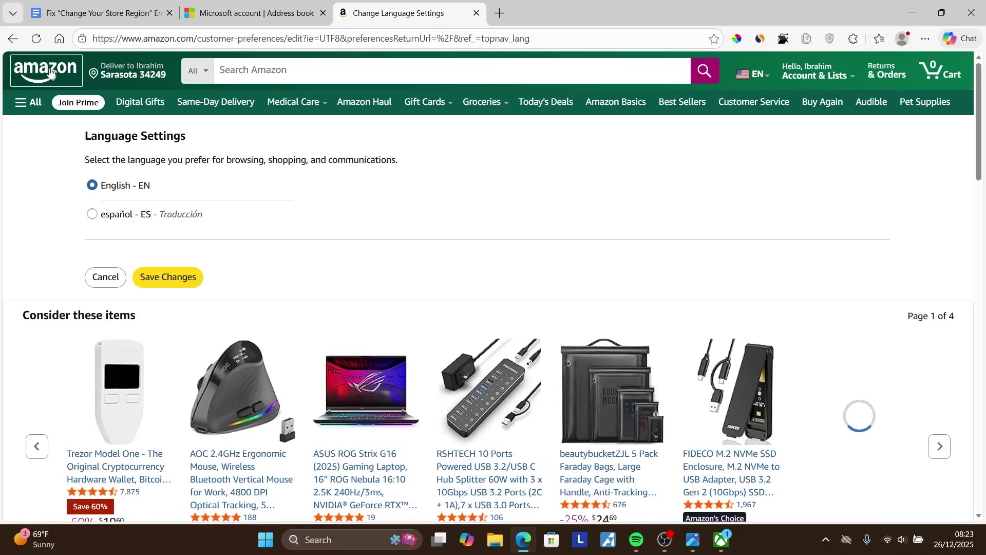
click(49, 74)
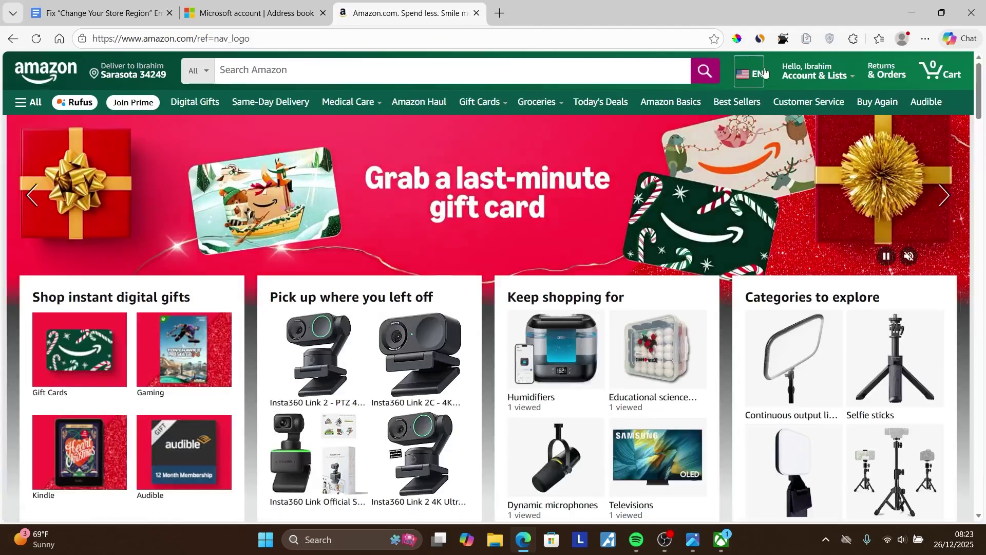
mouse_move(756, 77)
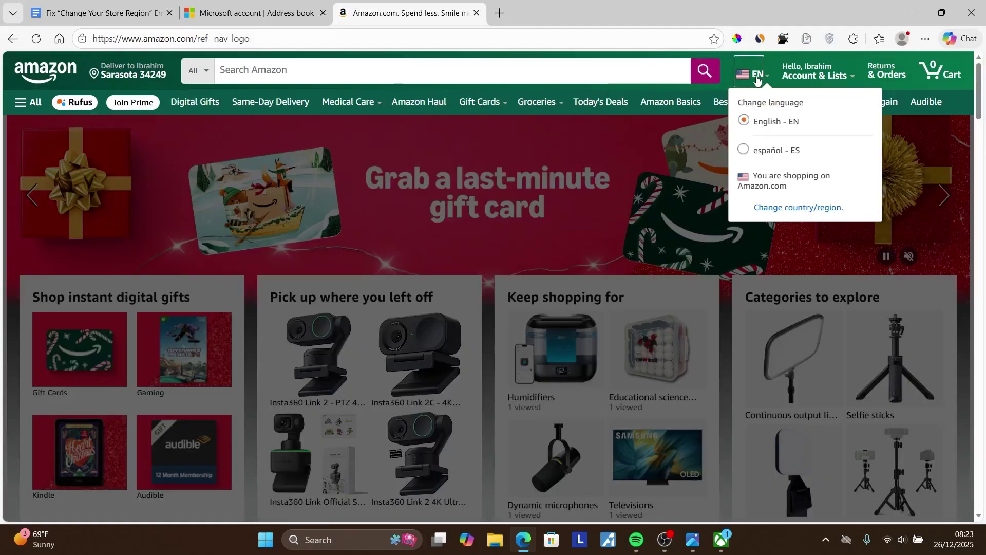
click(799, 207)
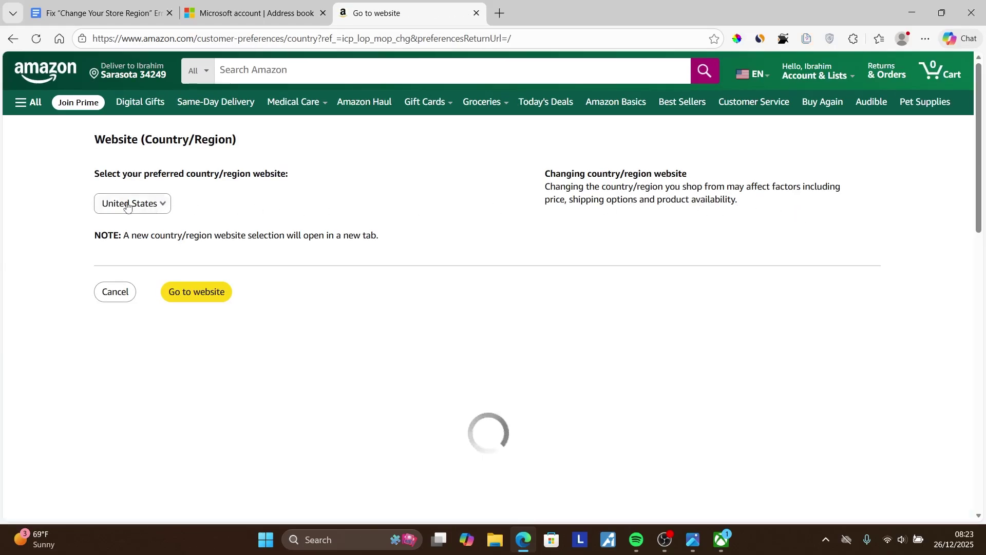
click(126, 204)
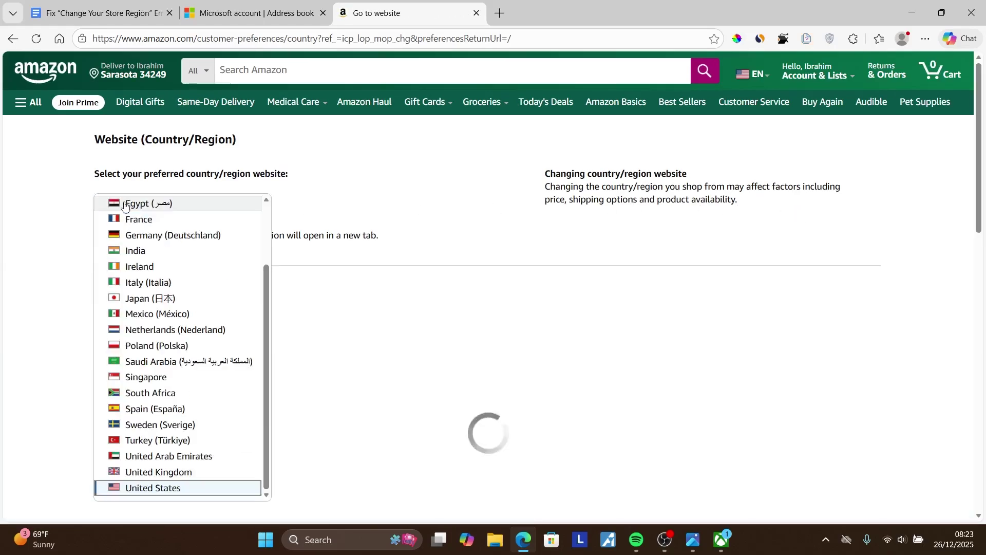
click(191, 255)
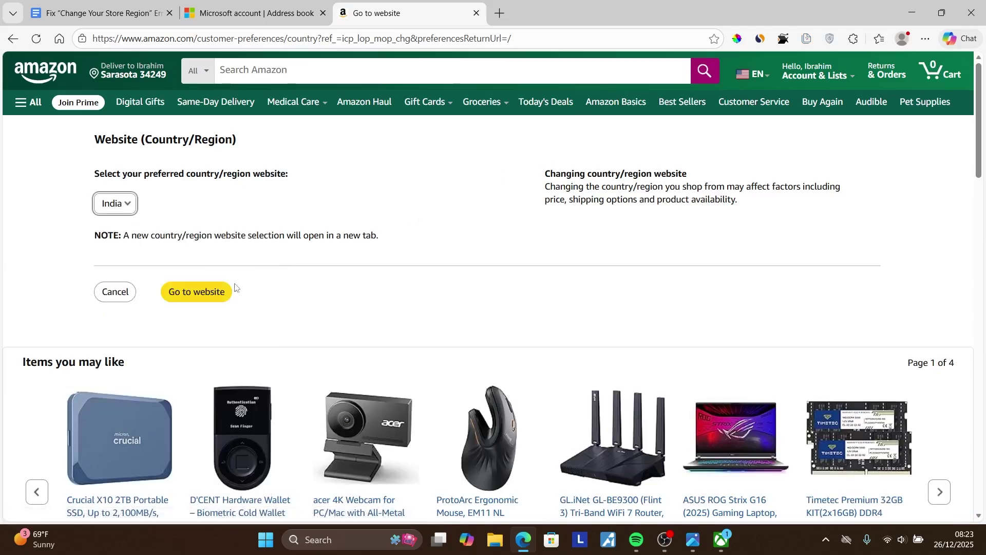
click(203, 291)
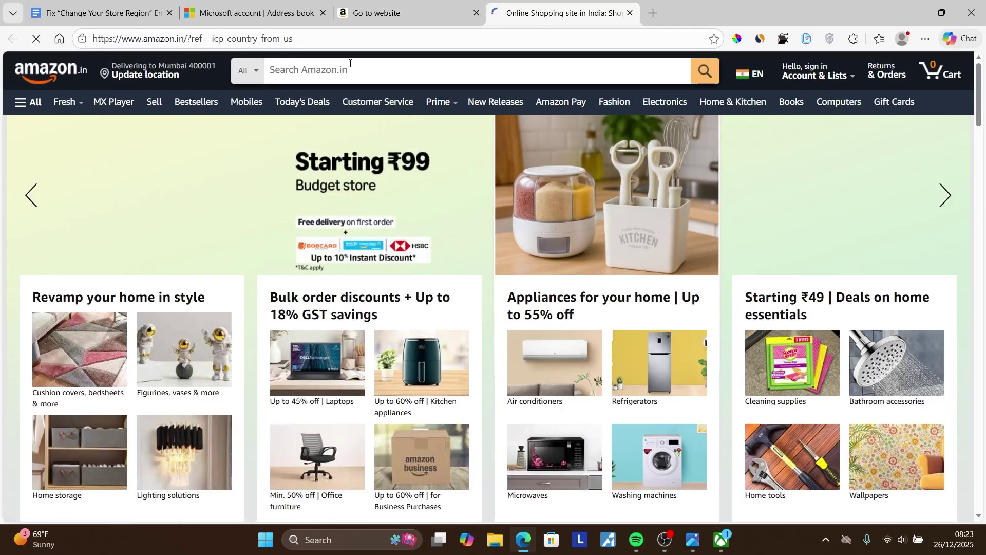
- Search Amazon.in for 'xbox gift card' and open the Xbox Live Gift Card $50 USD listing
click(350, 63)
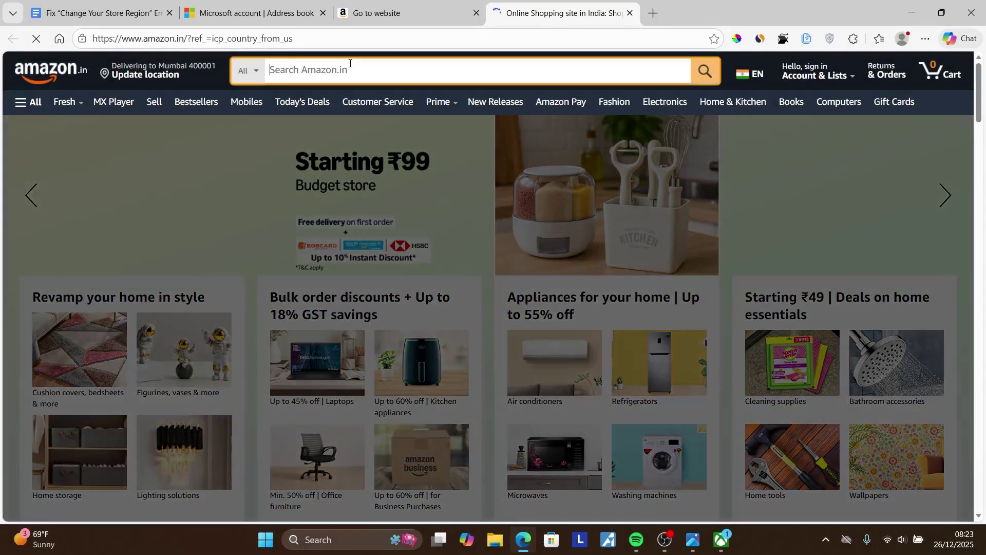
text(x)
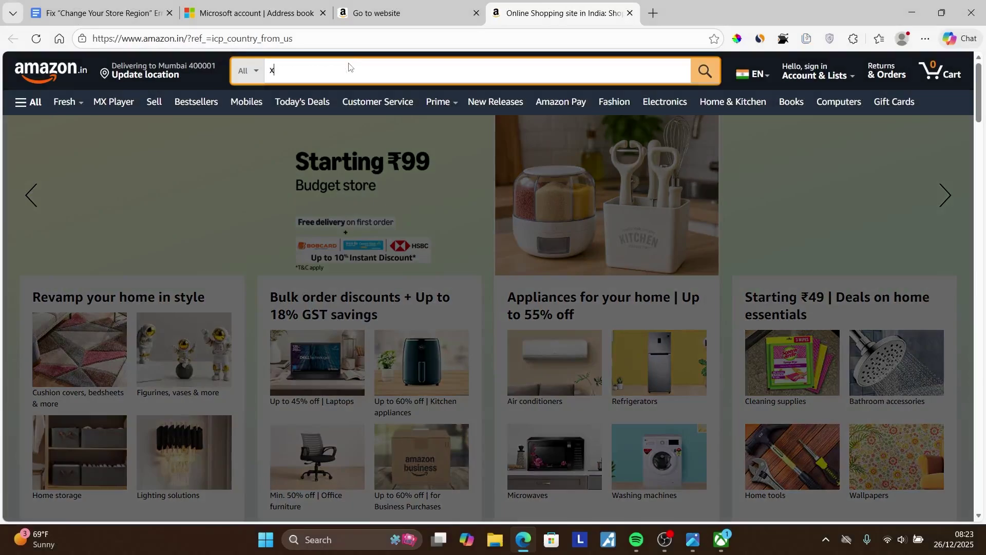
text(box gift)
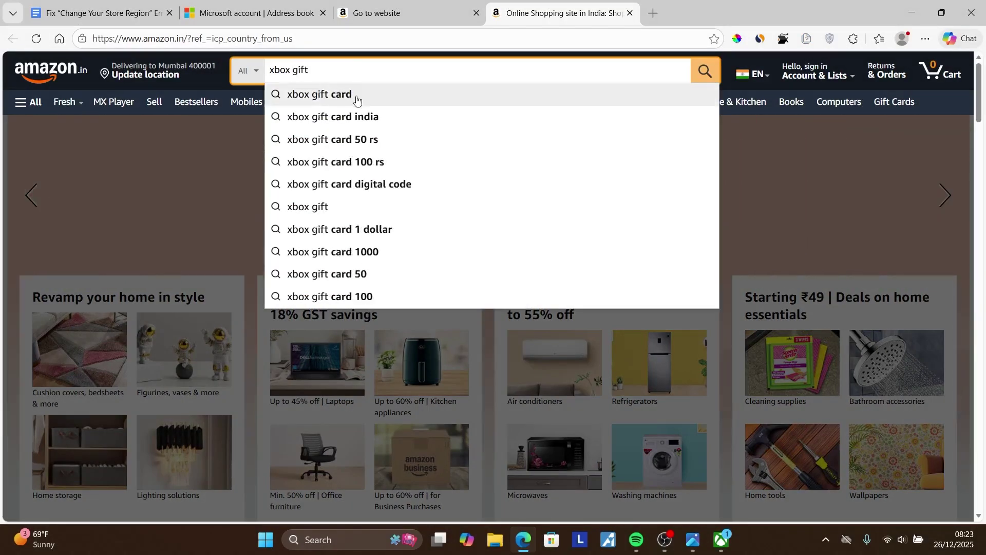
click(356, 97)
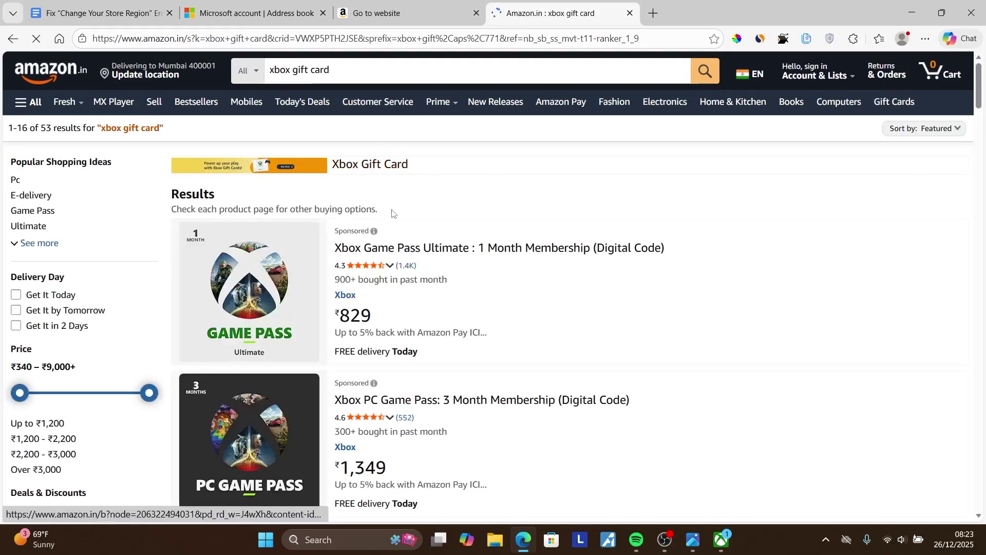
scroll(609, 278, down, 5)
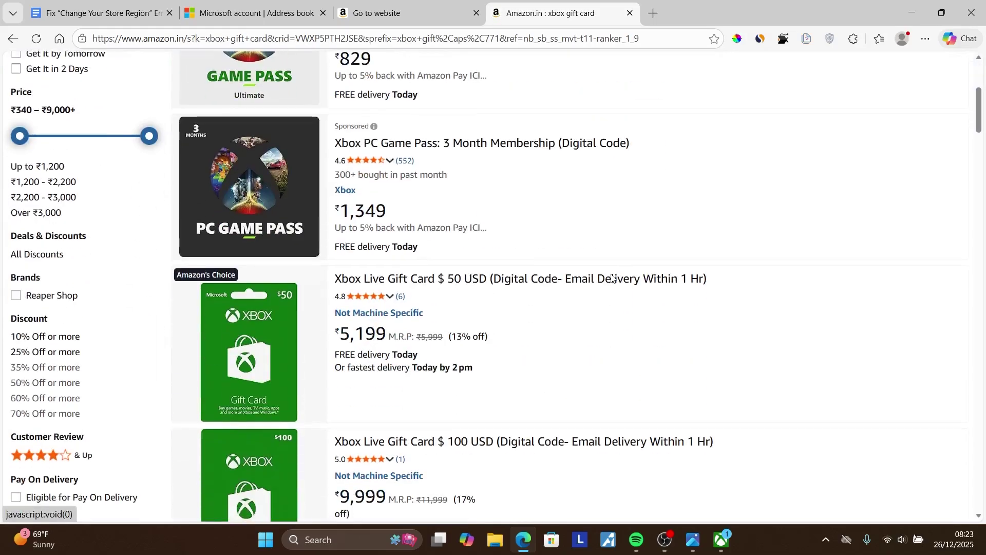
click(494, 281)
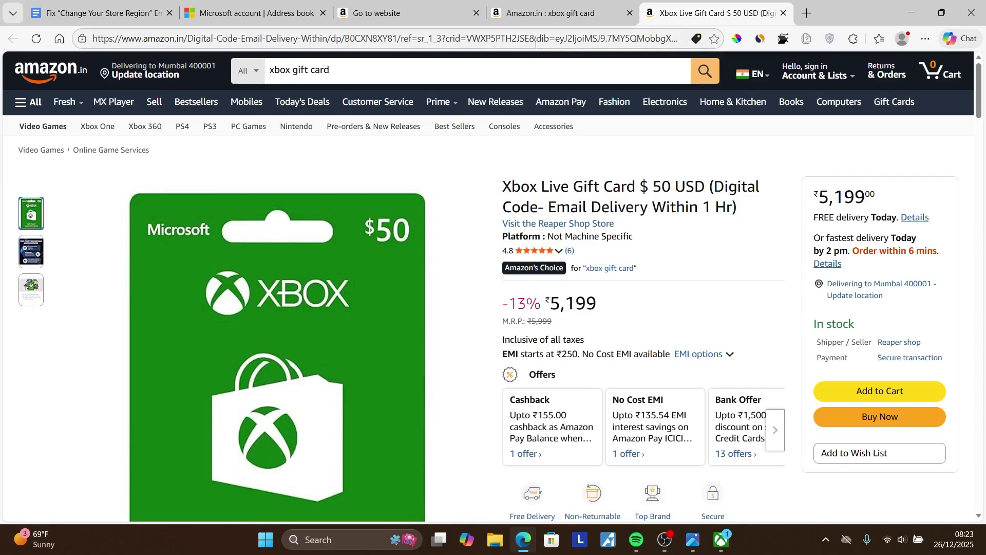
- Open ARC Raiders from the Xbox Countdown Sale and start buying it at $31.99
click(721, 539)
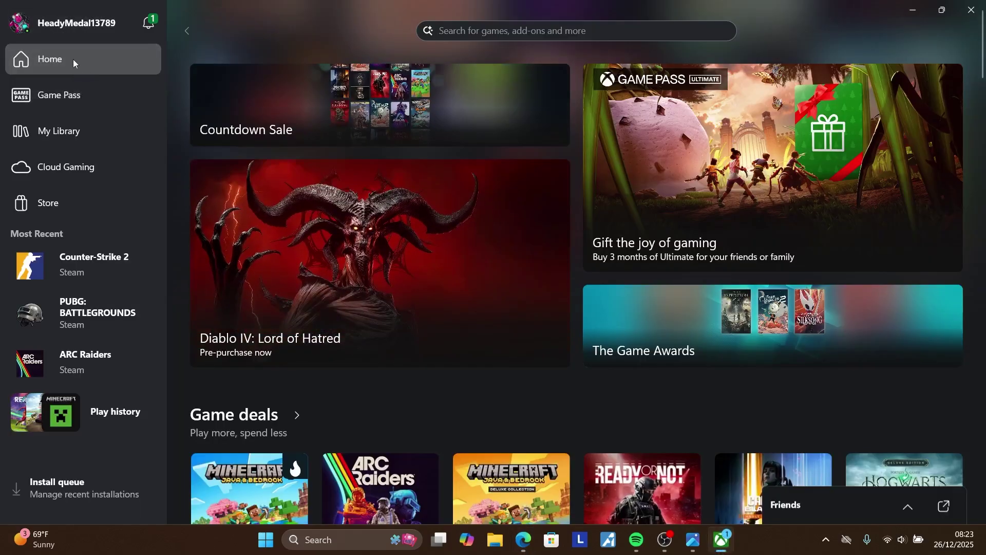
mouse_move(296, 196)
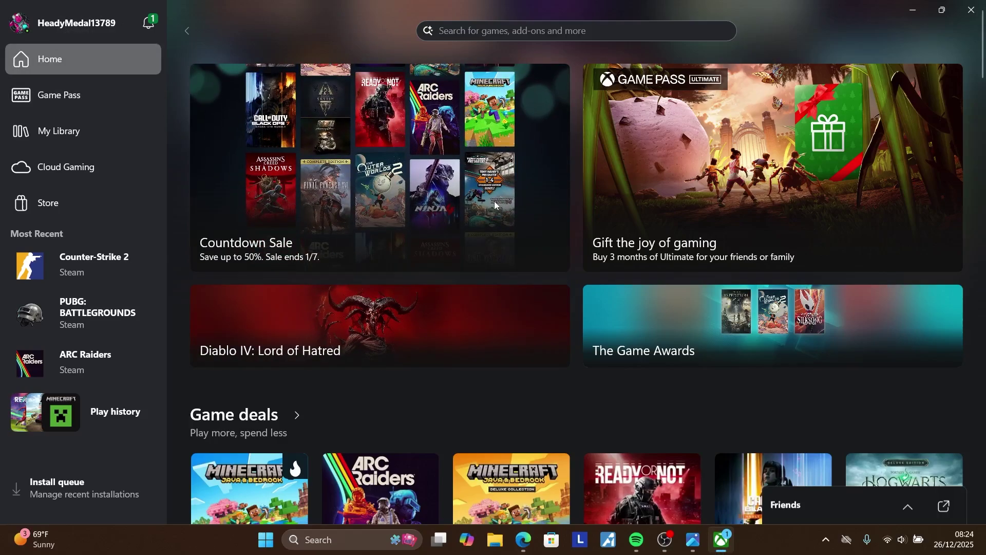
click(372, 190)
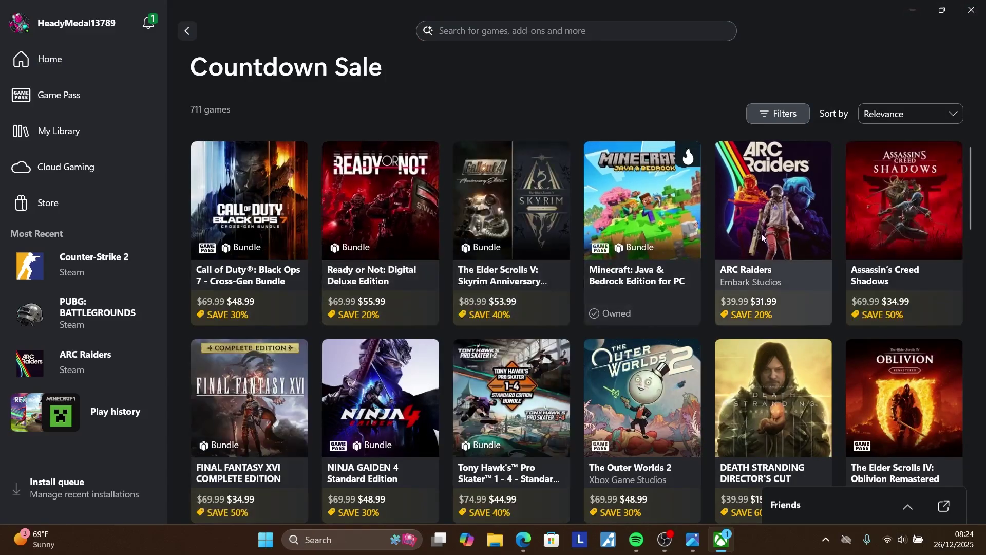
click(761, 234)
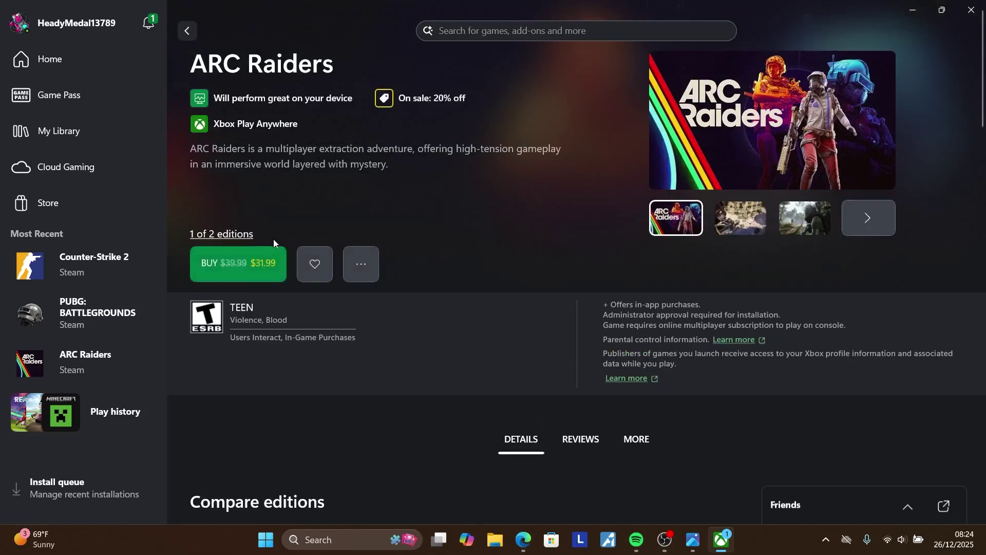
click(256, 265)
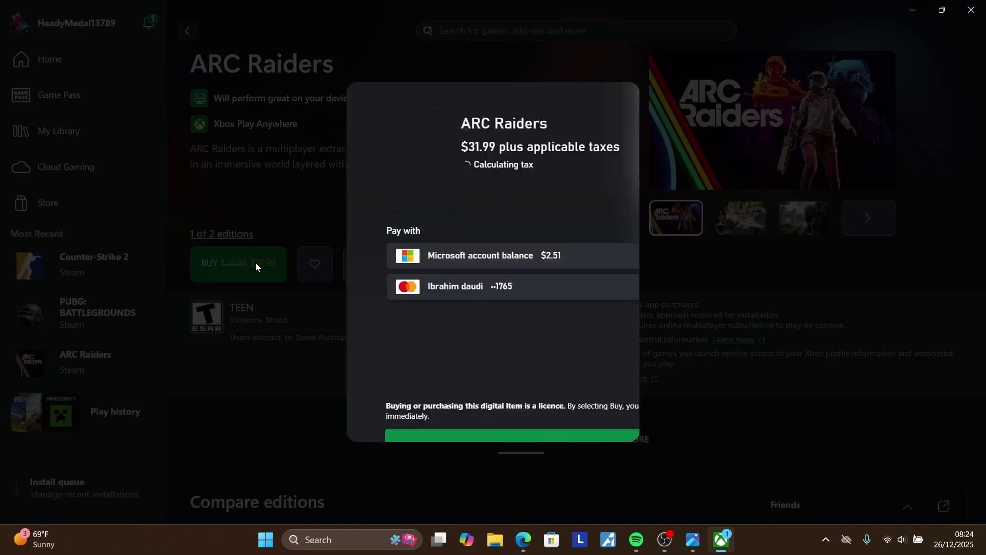
- Check the Redeem a gift card payment option, then close the purchase and return to Edge
click(488, 287)
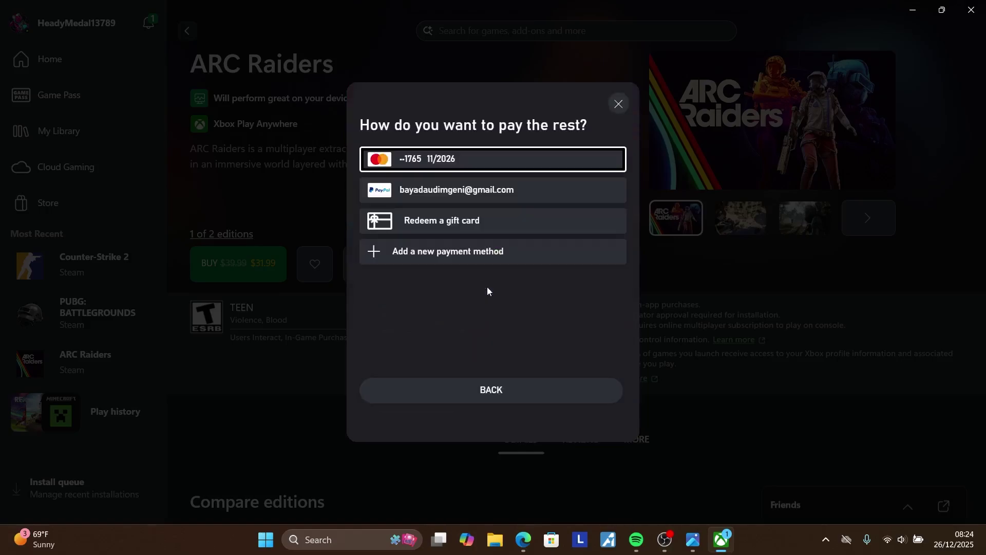
click(452, 230)
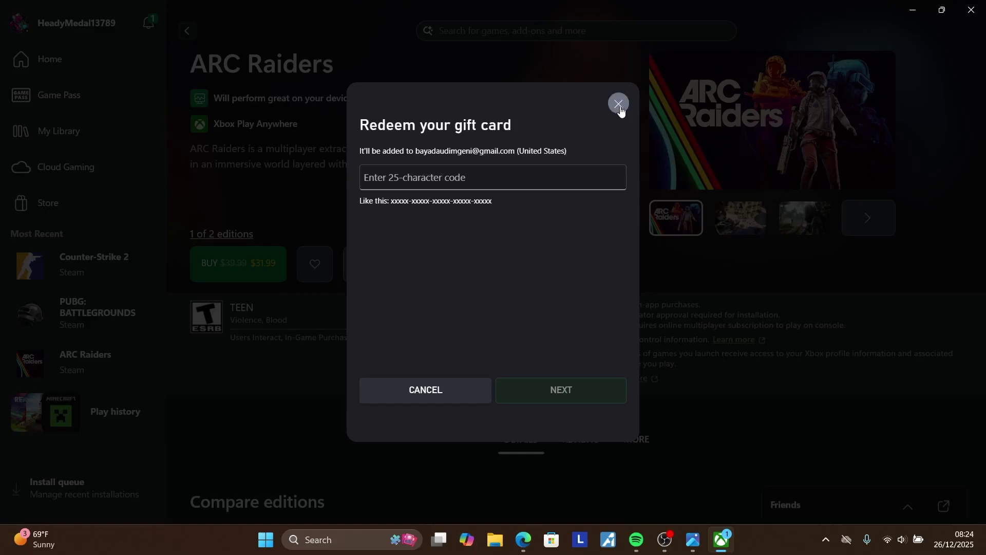
click(618, 104)
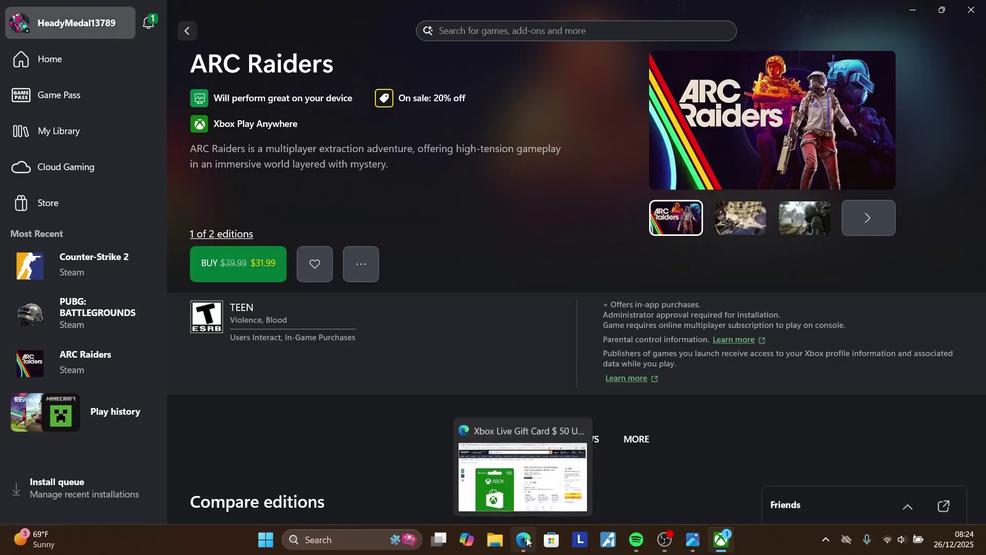
click(524, 538)
click(91, 6)
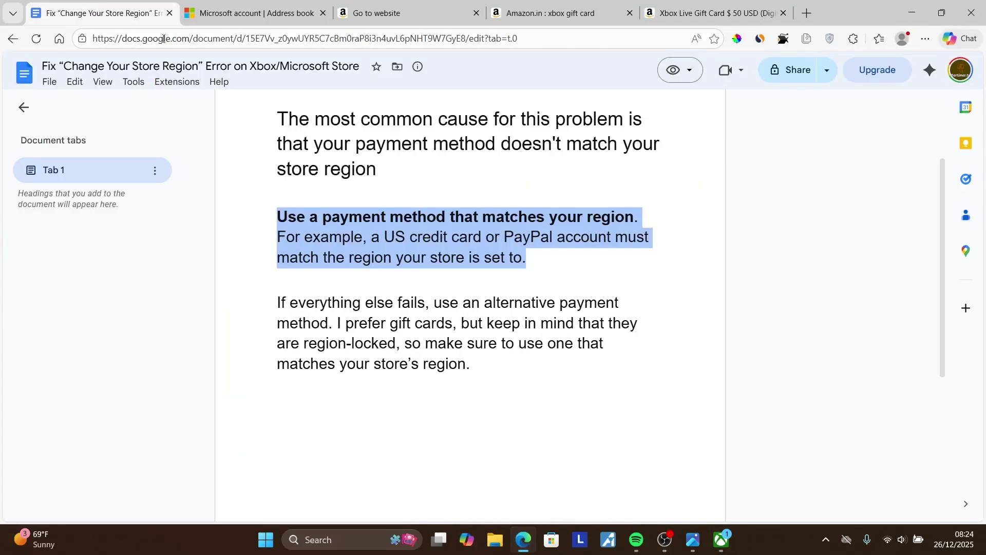